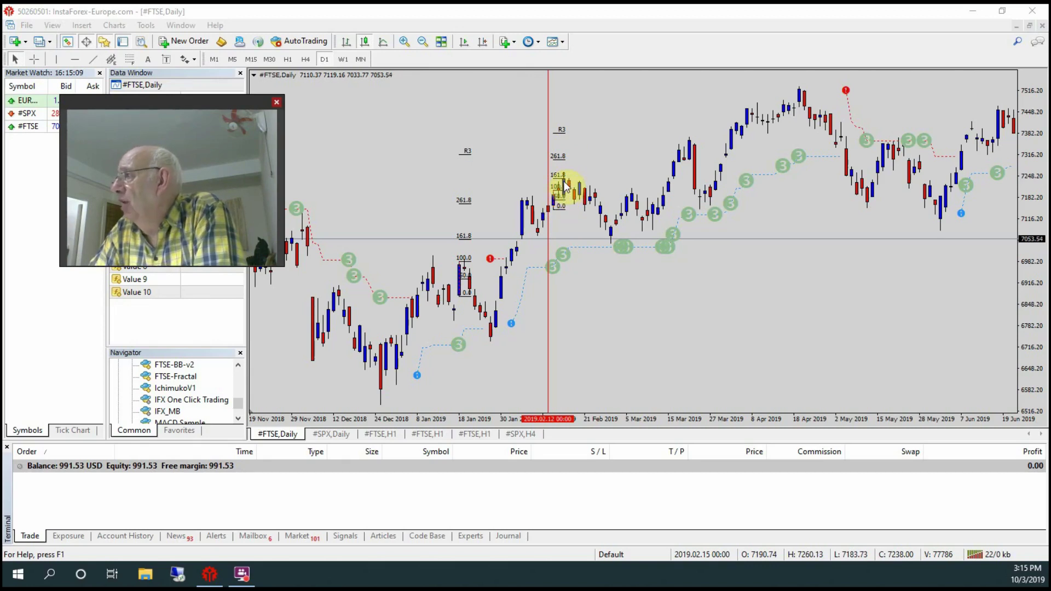
Enlarge the #FTSE daily chart and examine the trend signals and Fibonacci levels from January to April 2019
click(402, 38)
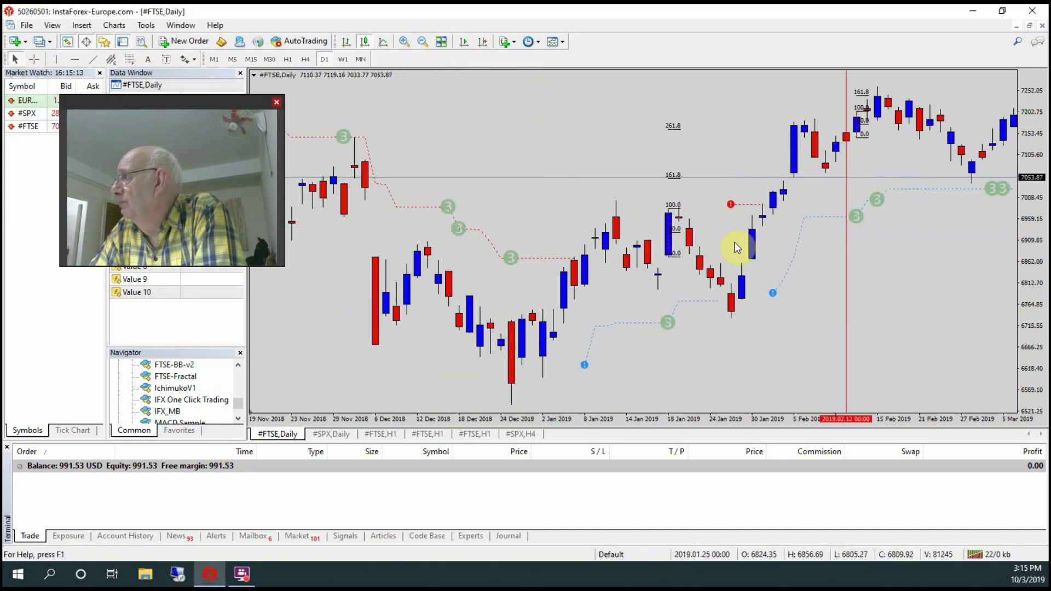
drag(817, 257, 798, 260)
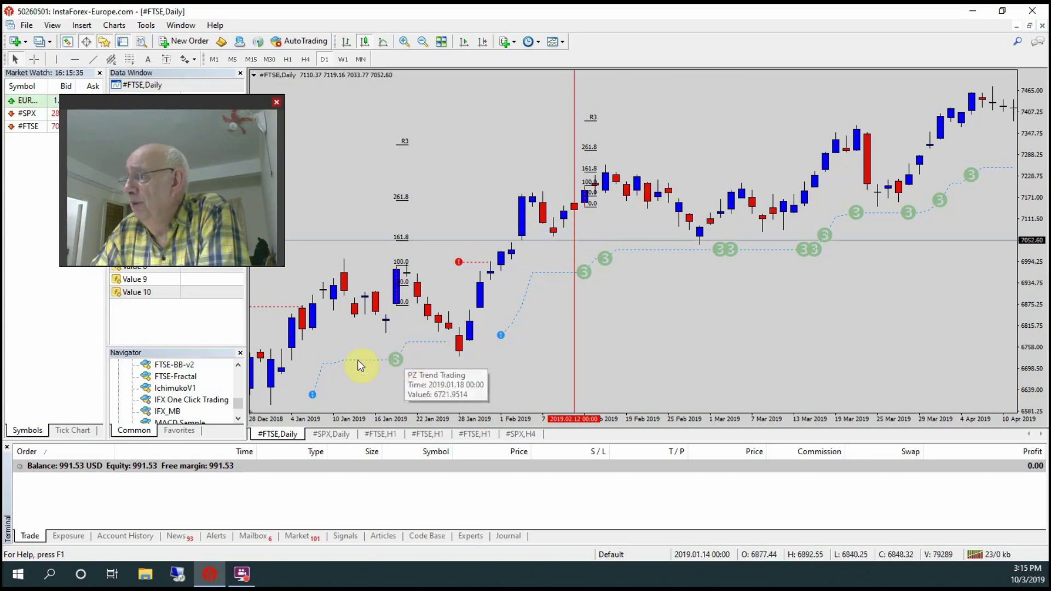
On the #SPX daily chart, lower the horizontal line to 2684.96, then raise it to 2806.27
click(330, 434)
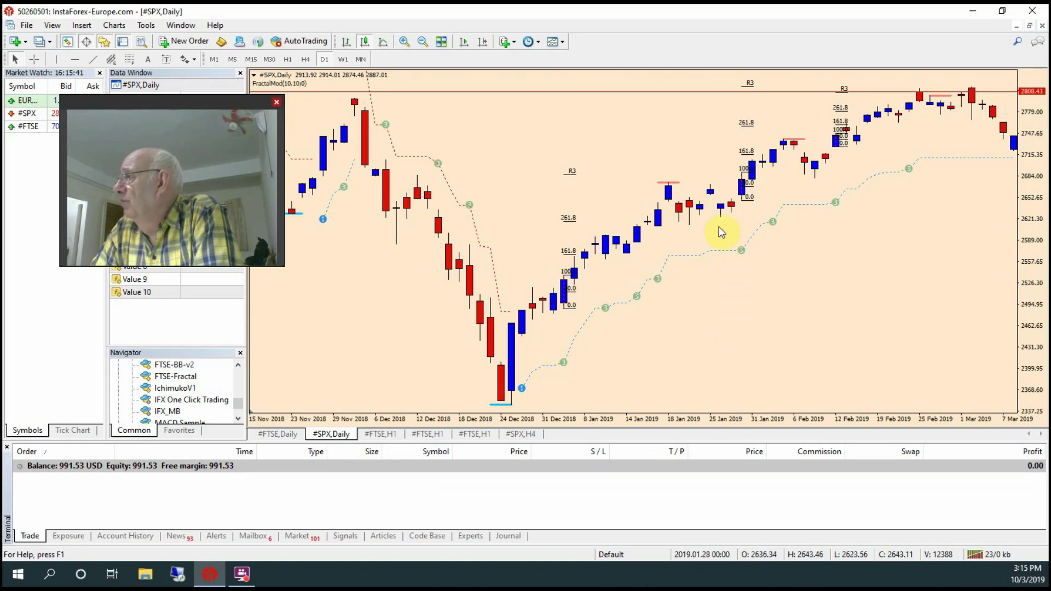
mouse_move(765, 178)
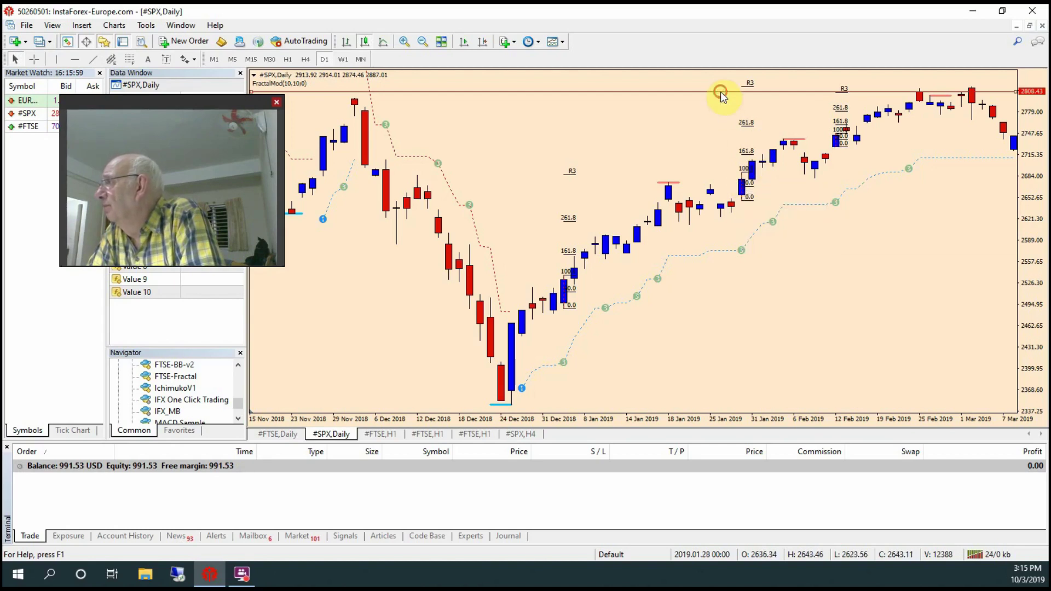
drag(720, 91, 724, 175)
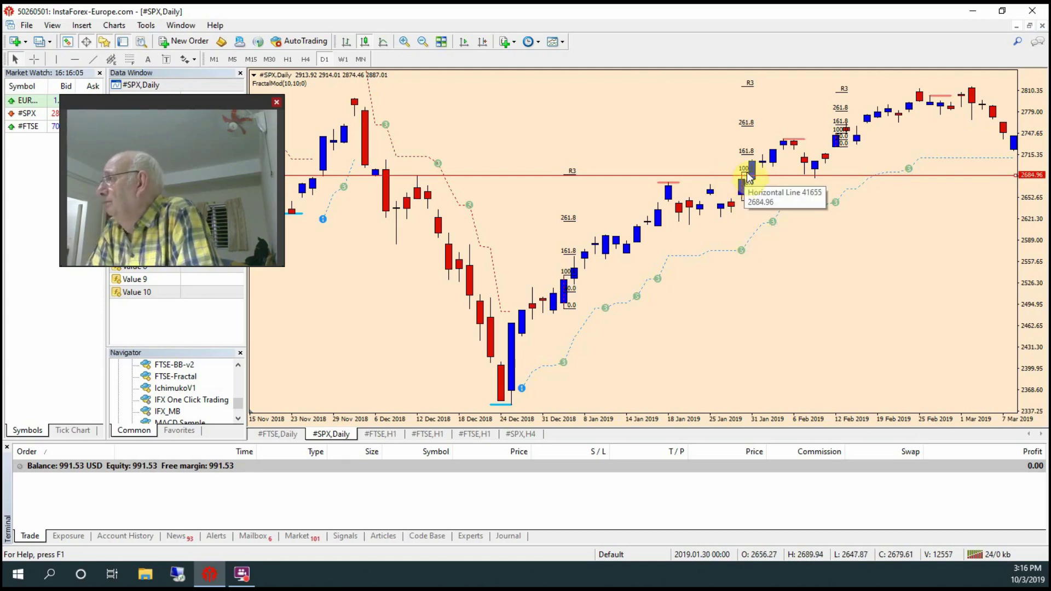
mouse_move(787, 148)
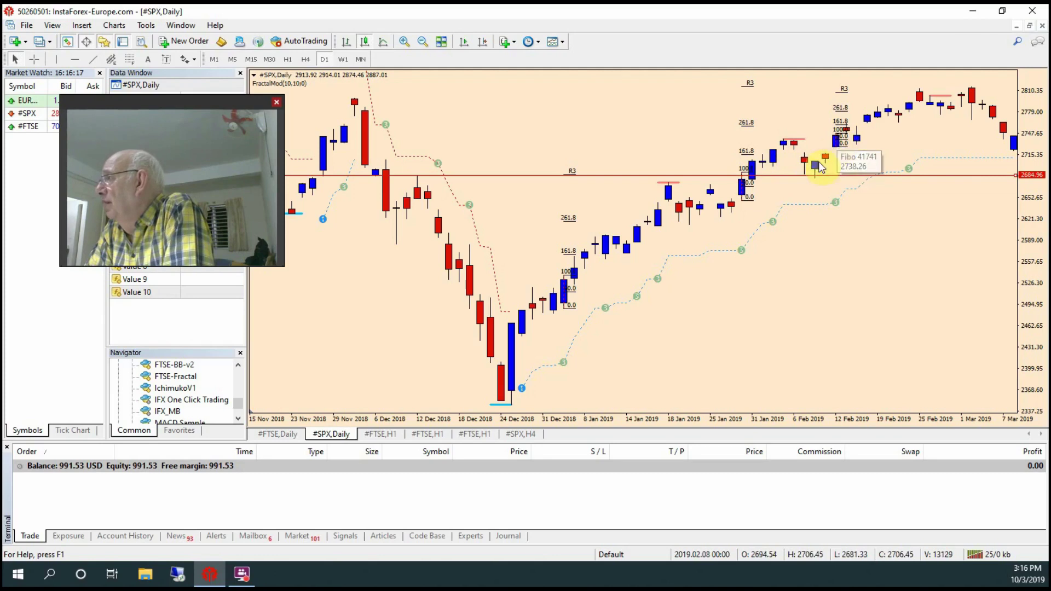
drag(786, 176, 783, 93)
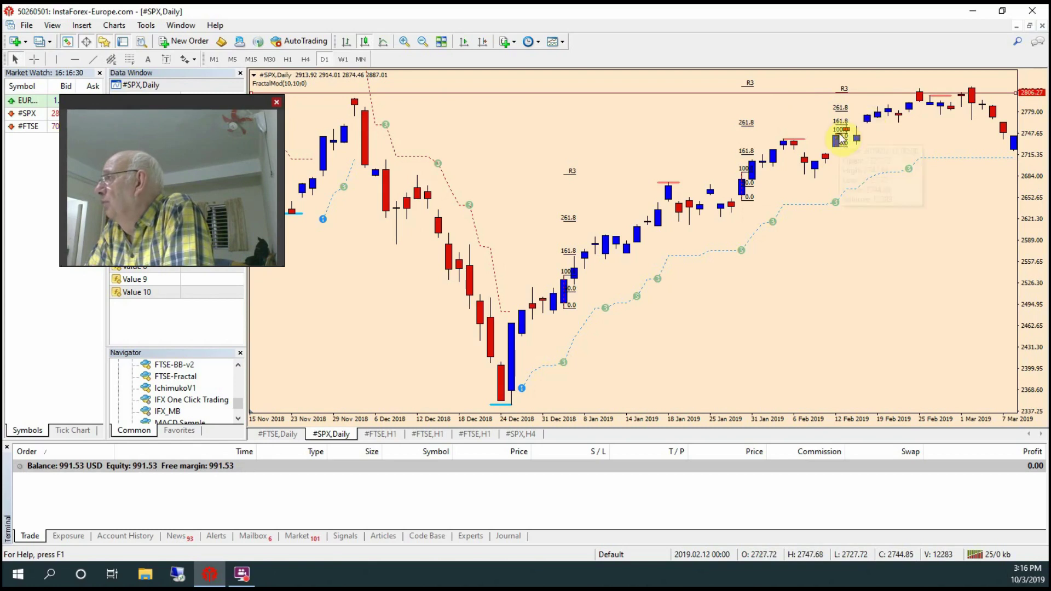
mouse_move(840, 136)
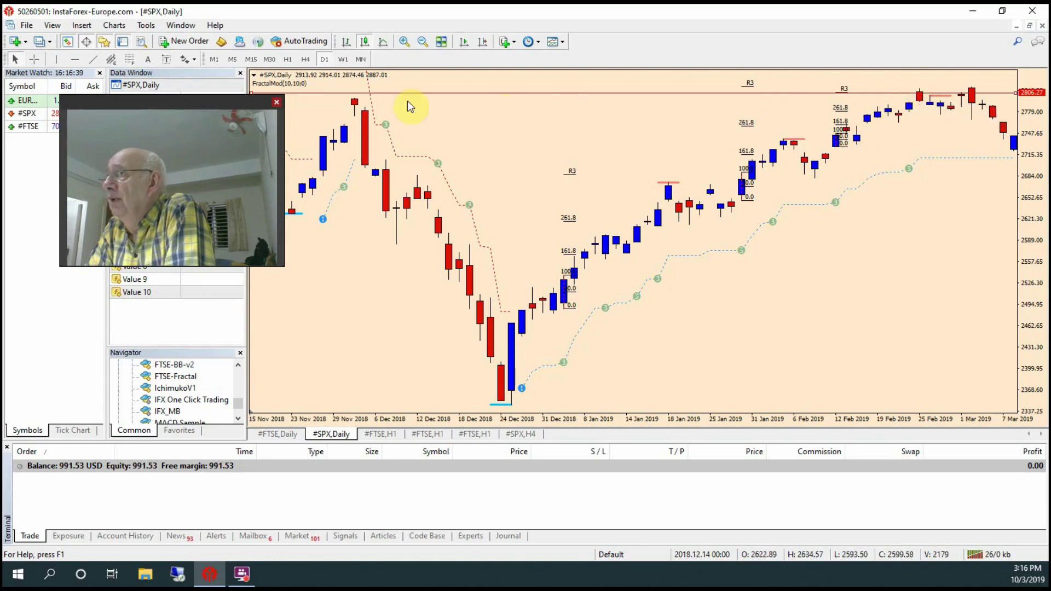
drag(247, 98, 228, 142)
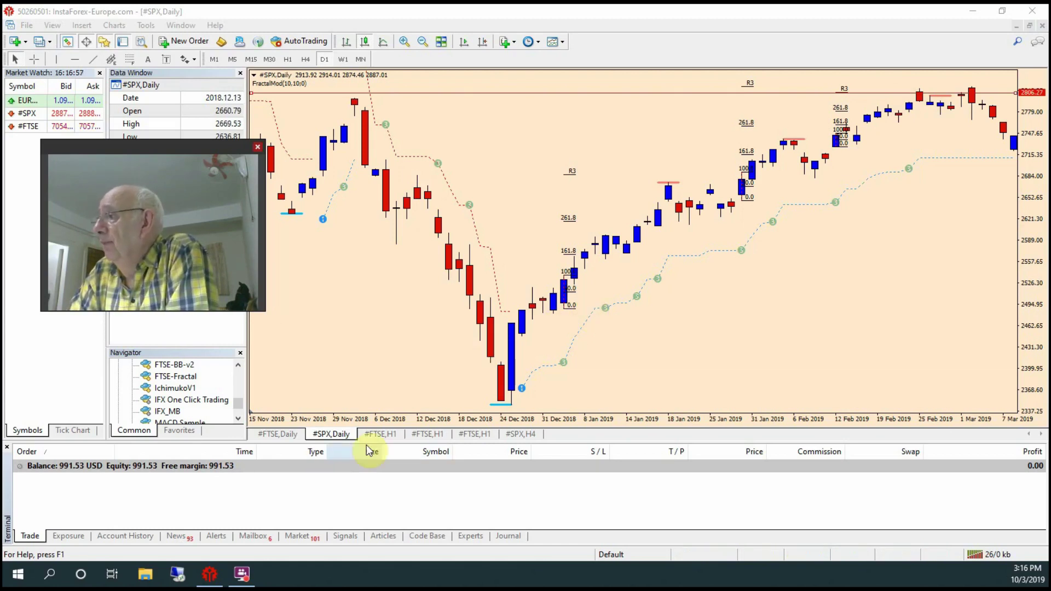
Switch to the #FTSE H1 chart running Recovery-V4 and open the Strategy Tester
click(383, 434)
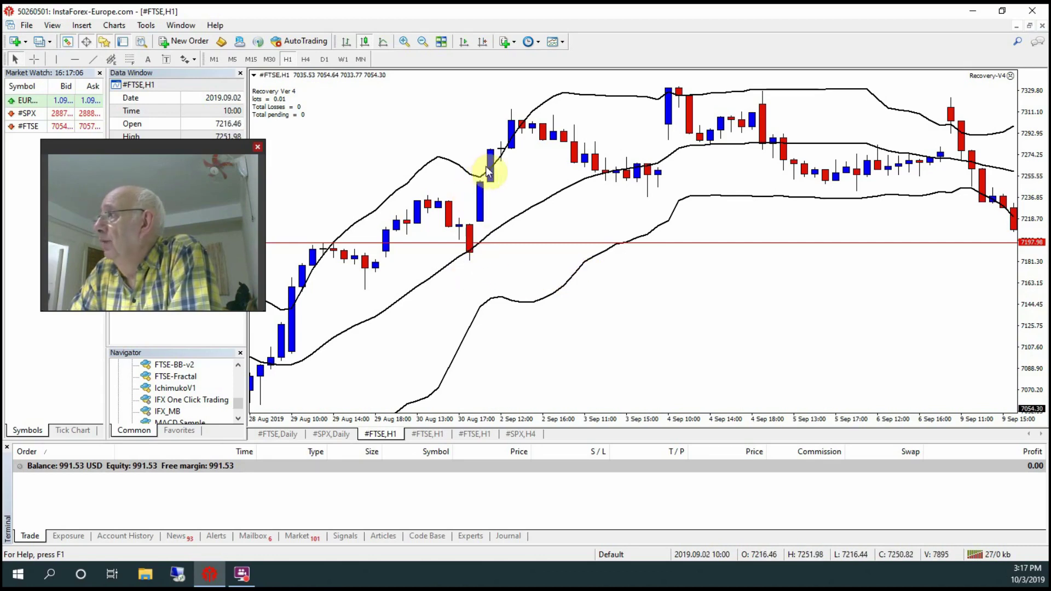
mouse_move(492, 171)
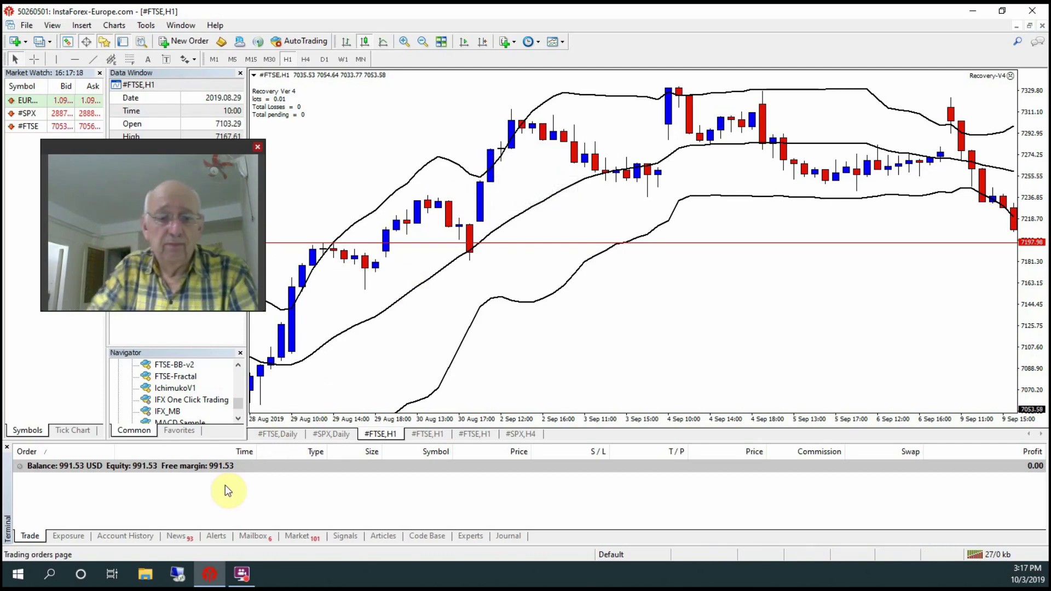
key(ctrl+r)
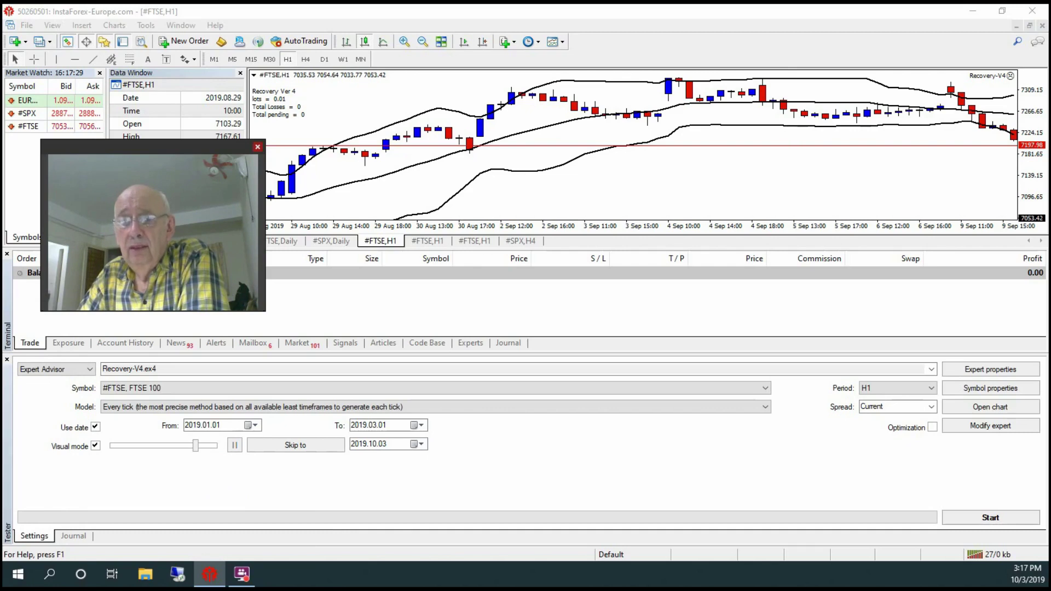
Raise the visual mode speed to near maximum and start the Recovery-V4 backtest on #FTSE H1 for 2019.01.01 to 2019.03.01
click(130, 368)
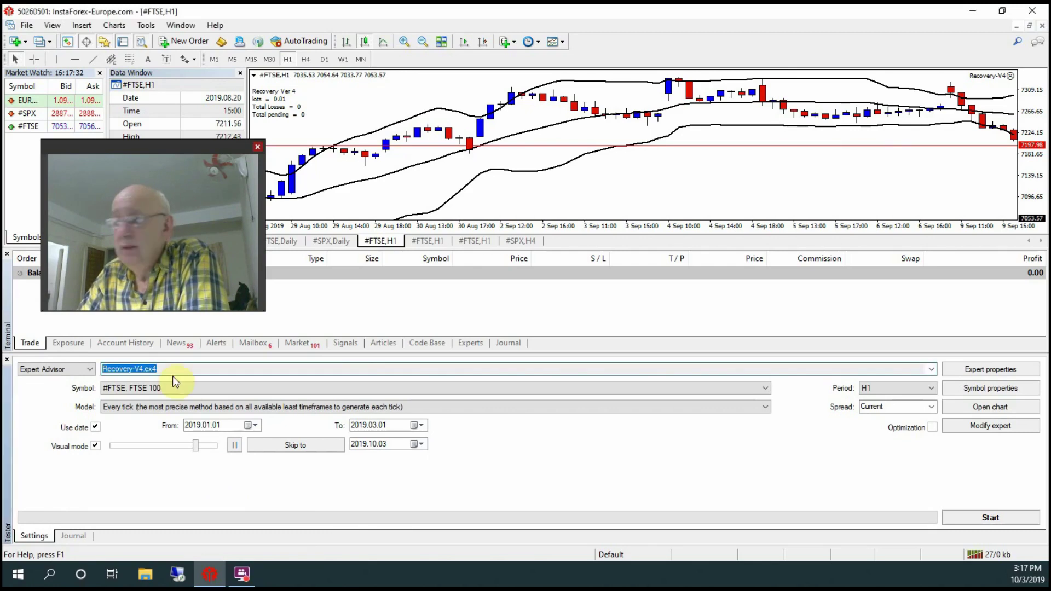
click(193, 445)
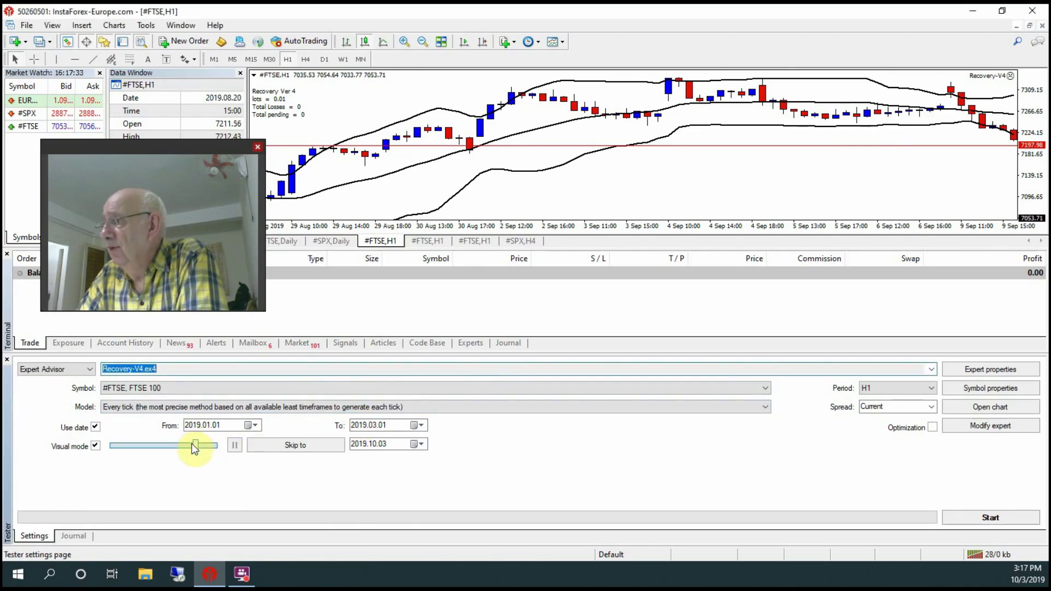
drag(193, 444, 219, 452)
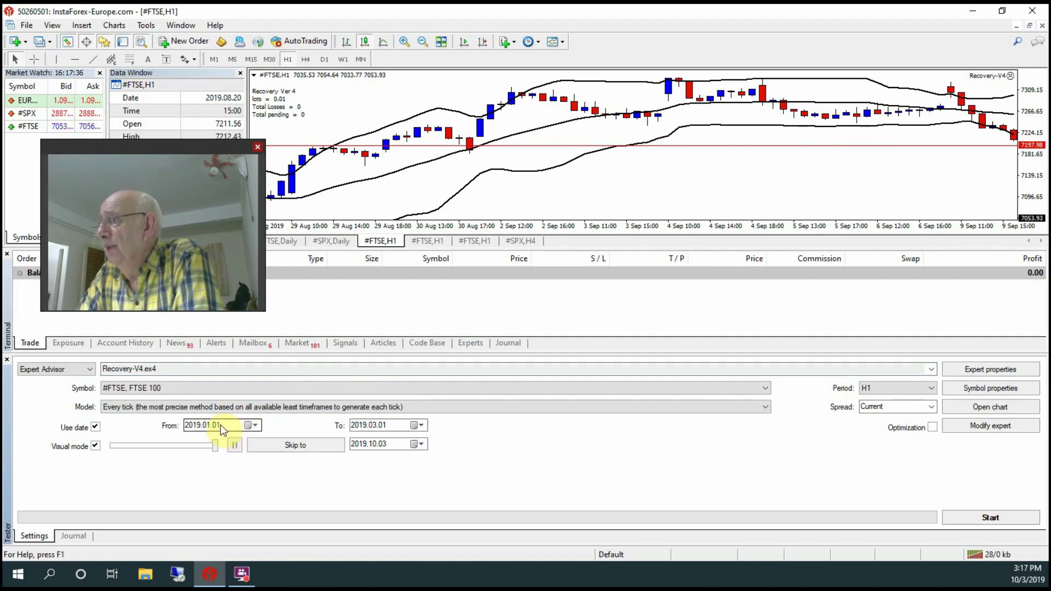
click(354, 428)
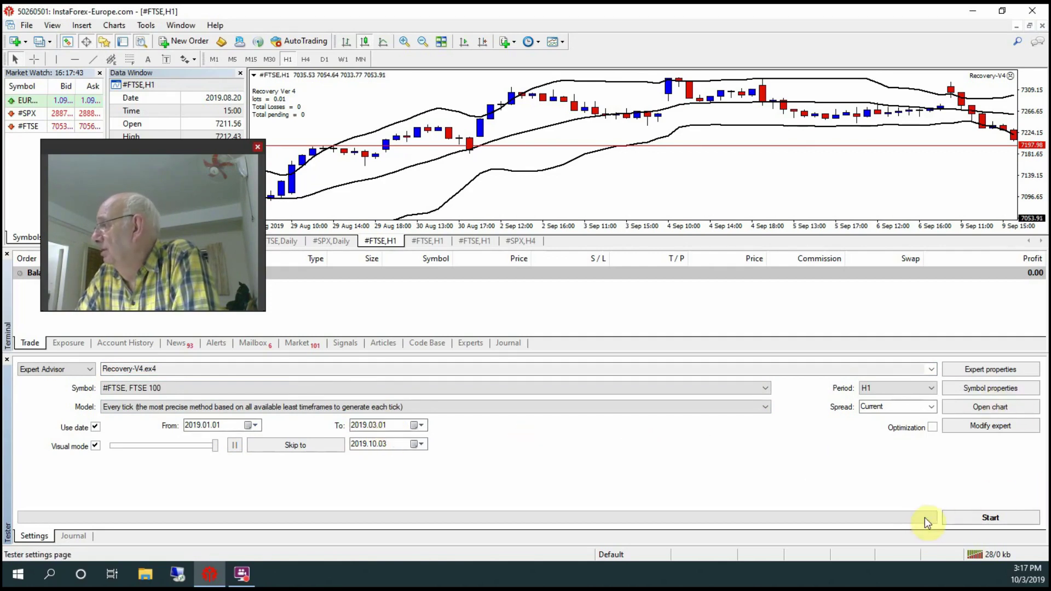
click(956, 518)
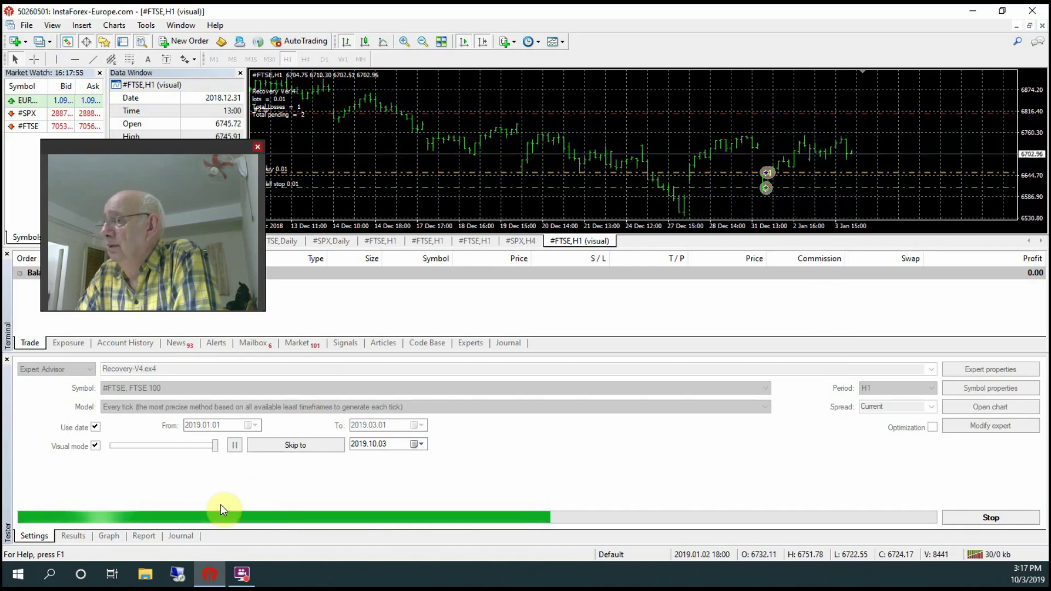
Review the Recovery-V4 backtest's trade results, including profits and balances, and highlight the take-profit row of 2019.02.05
click(81, 536)
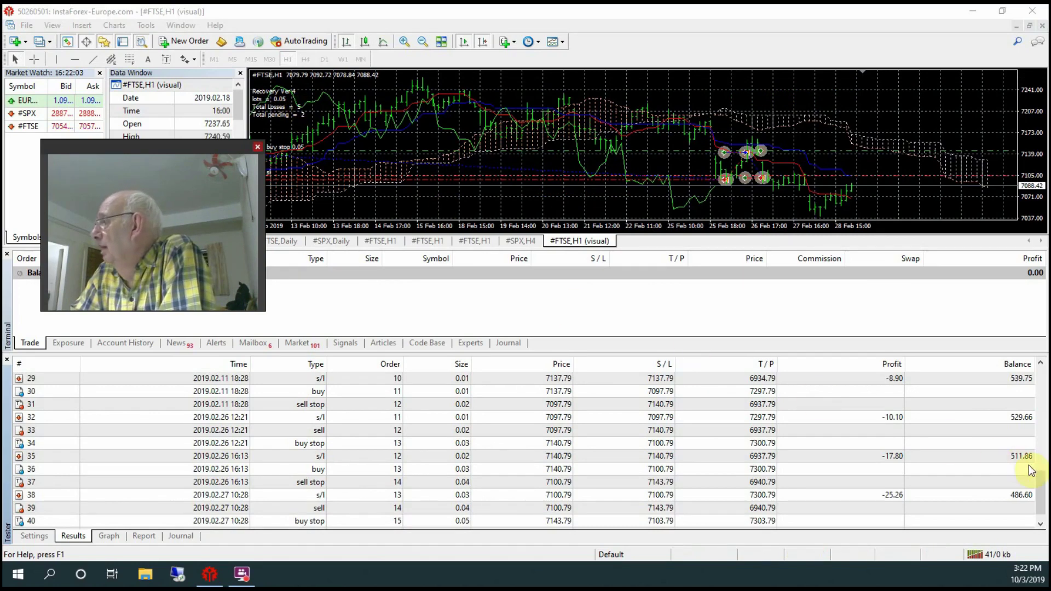
drag(1040, 488, 1034, 442)
click(854, 417)
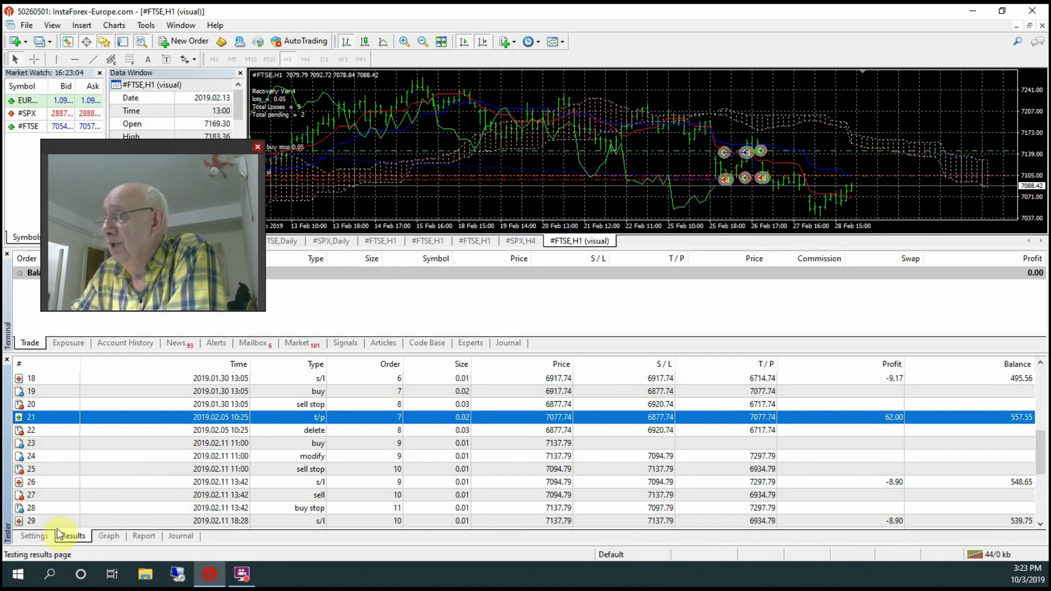
Close the visual backtest chart and switch to the #FTSE H1 chart running Ichimuko V1, with the tester settings showing
click(41, 536)
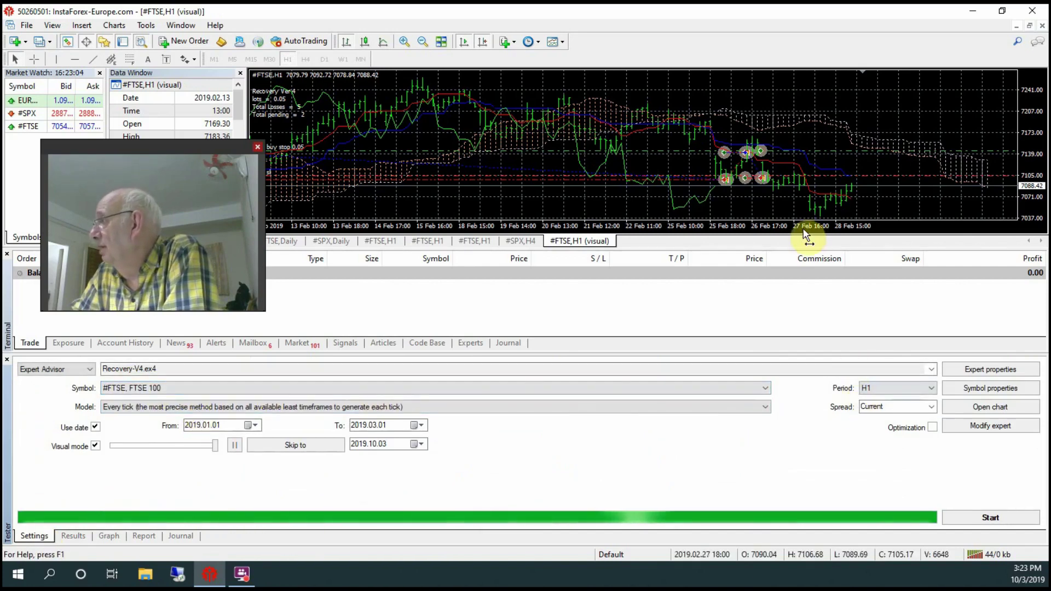
click(1042, 25)
click(436, 242)
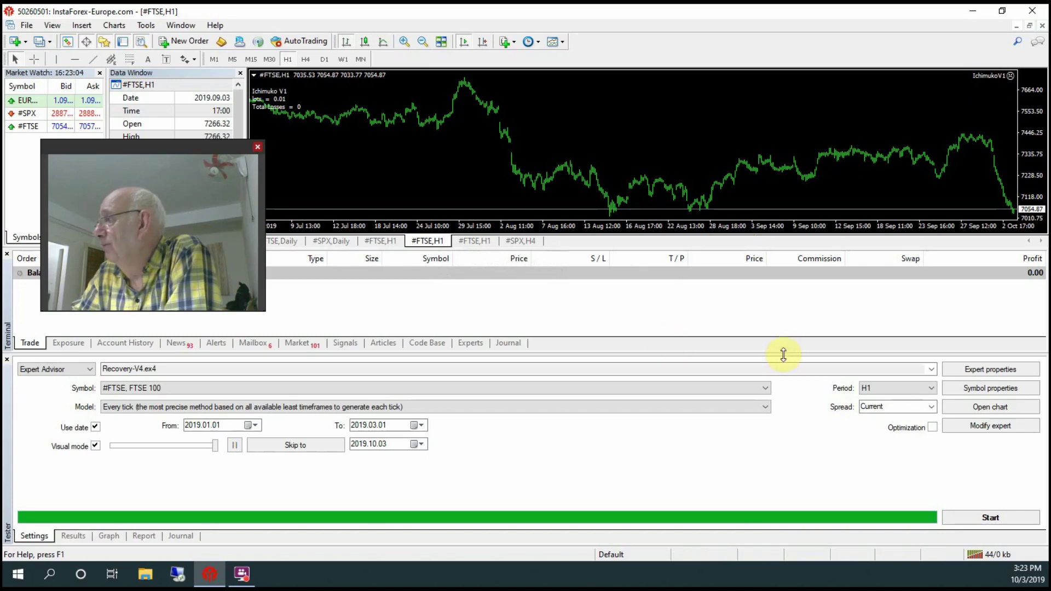
click(766, 387)
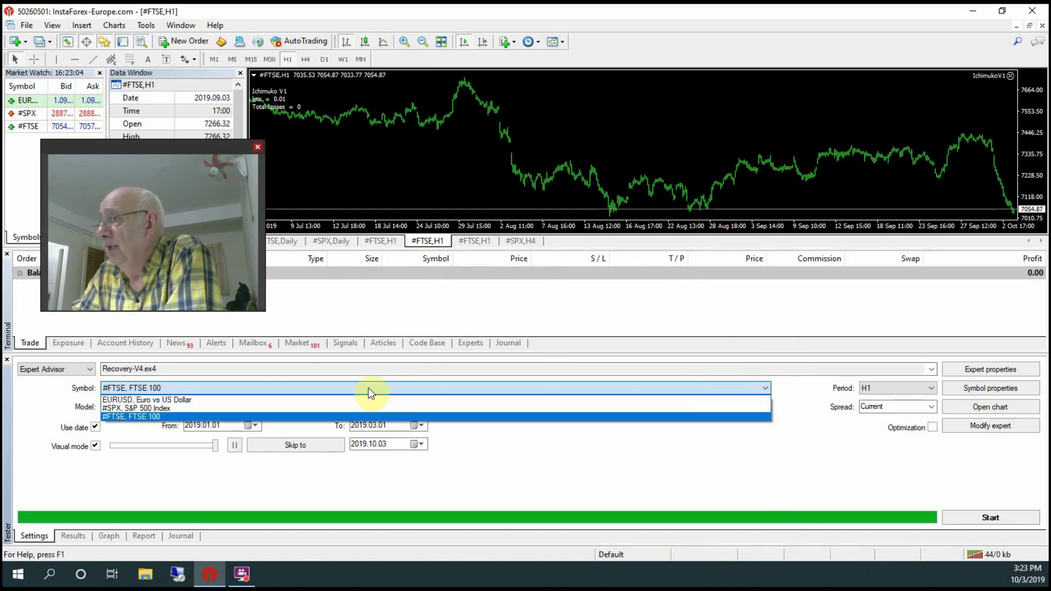
click(182, 415)
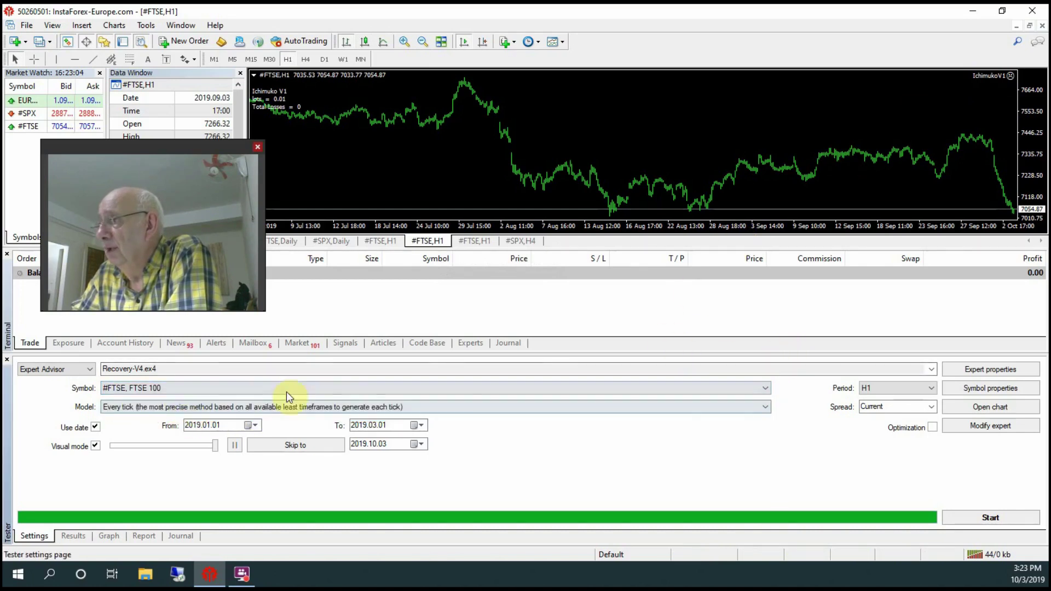
click(930, 368)
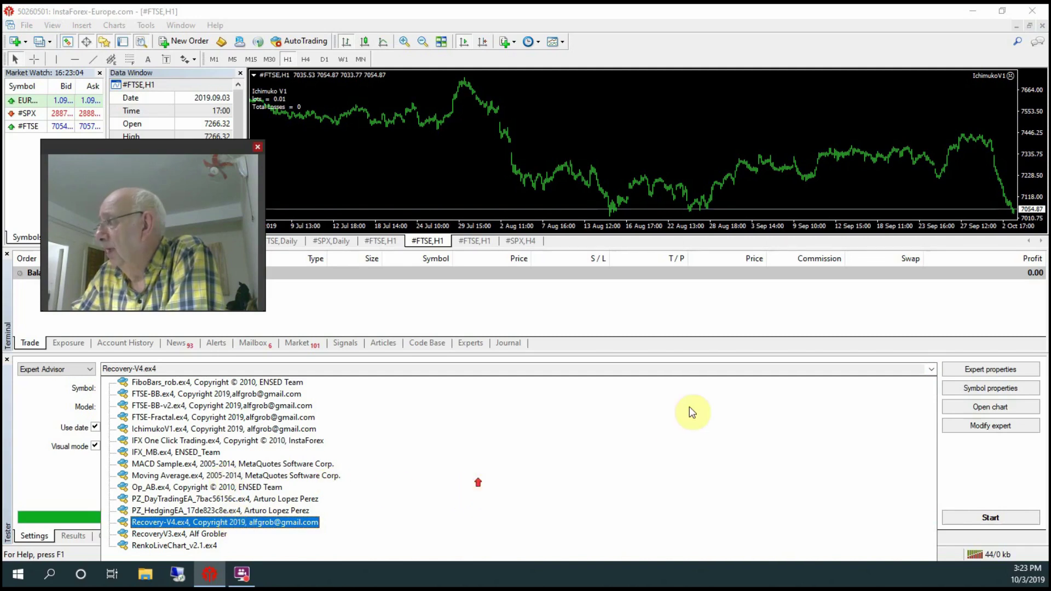
click(788, 317)
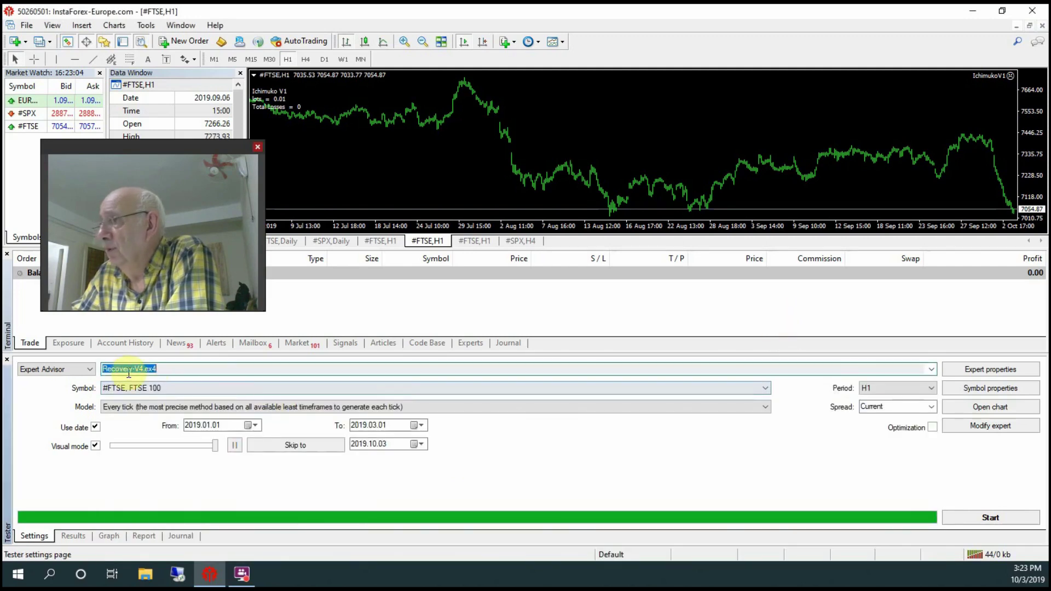
Restore the terminal from full screen and reopen the Strategy Tester so that it loads the IchimukoV1.ex4 expert
click(1002, 10)
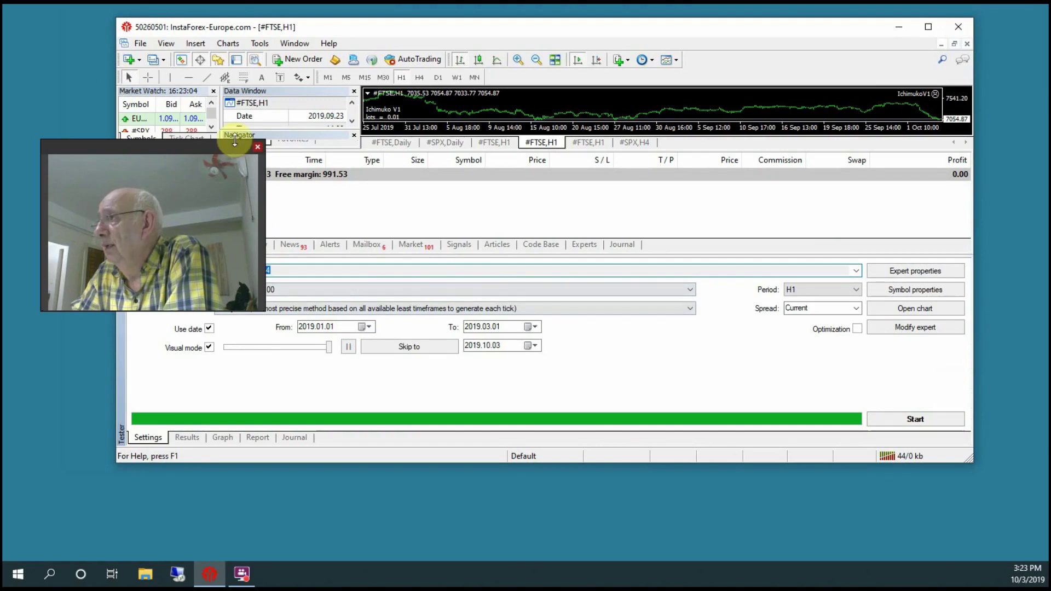
drag(212, 143, 204, 67)
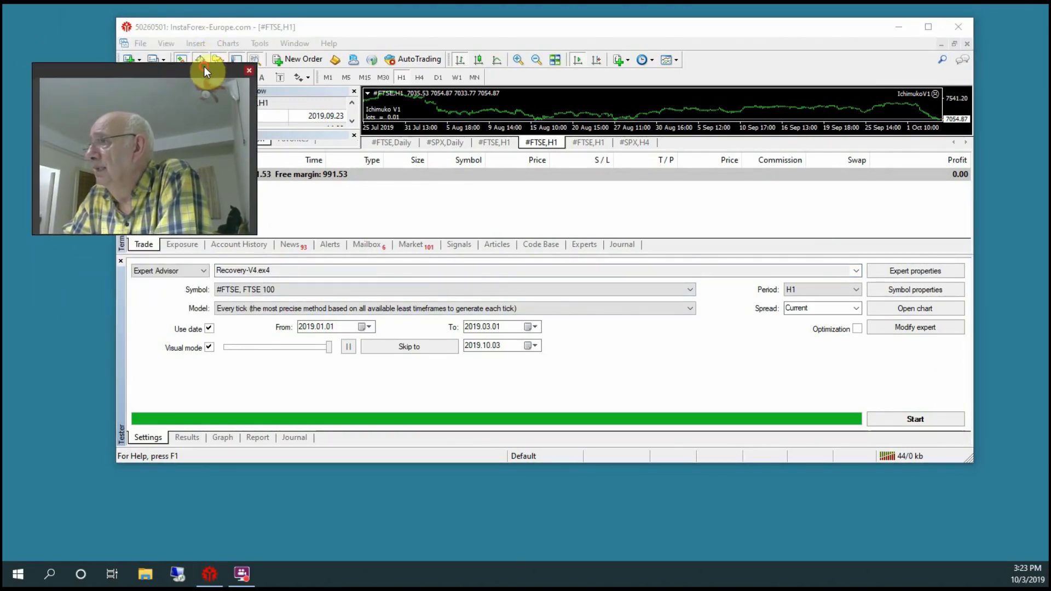
click(121, 262)
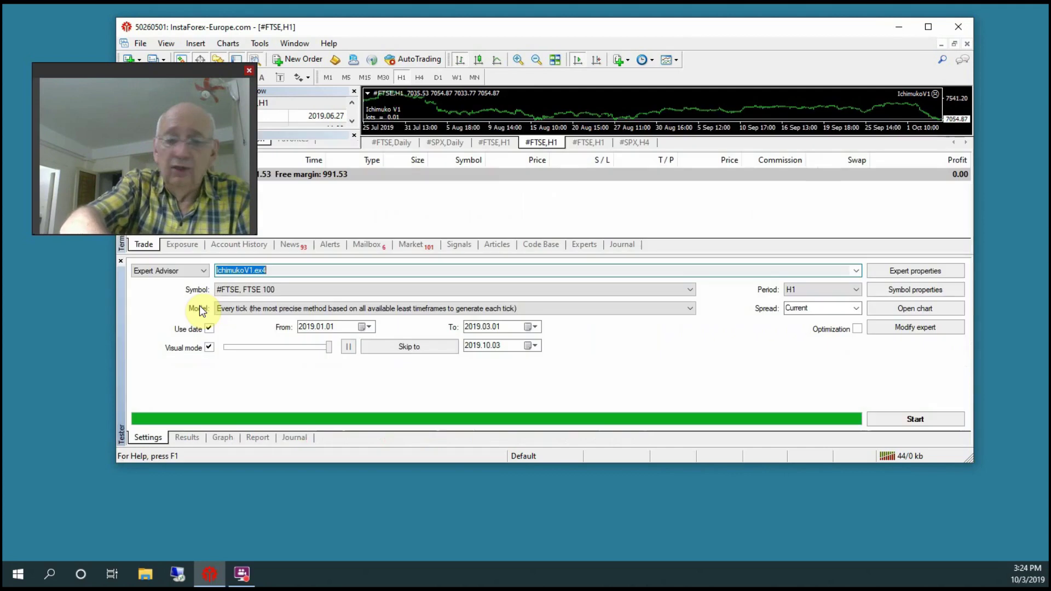
key(ctrl+r)
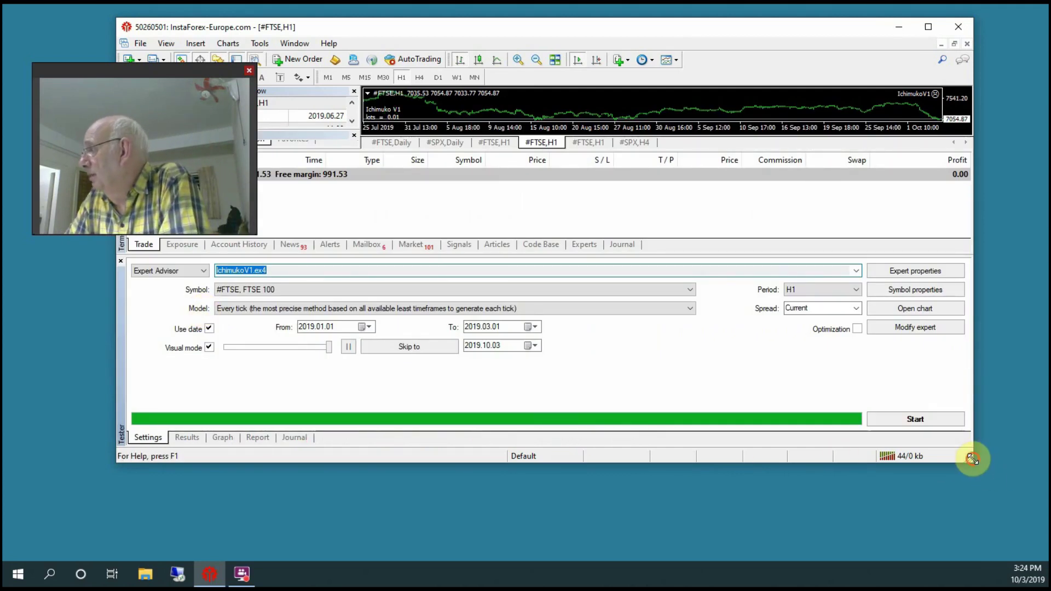
Enlarge the terminal window and start the IchimukoV1 backtest on #FTSE H1 for 2019.01.01 to 2019.03.01
drag(972, 458, 1029, 552)
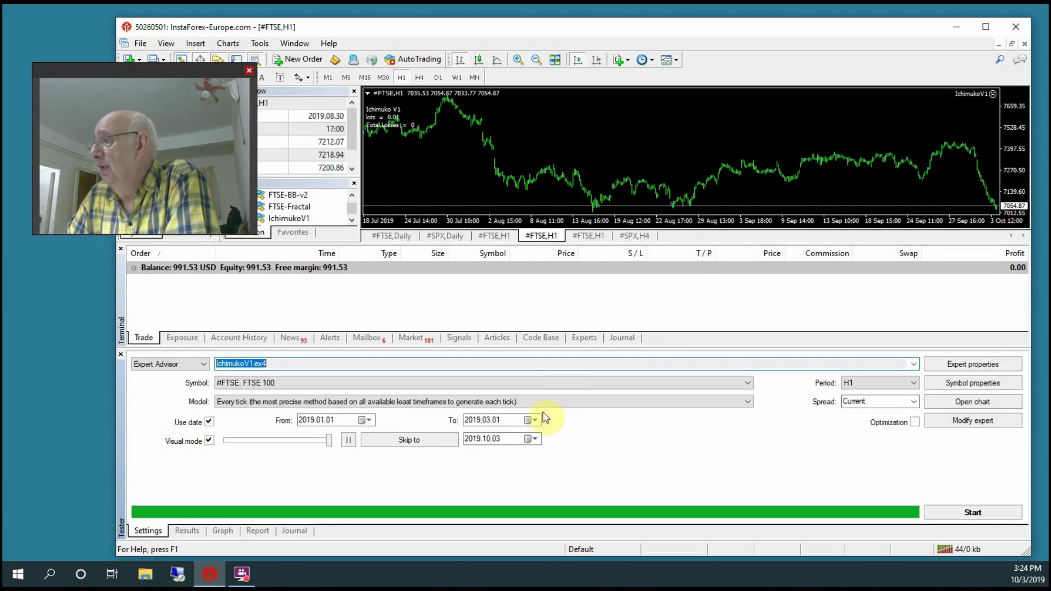
click(942, 512)
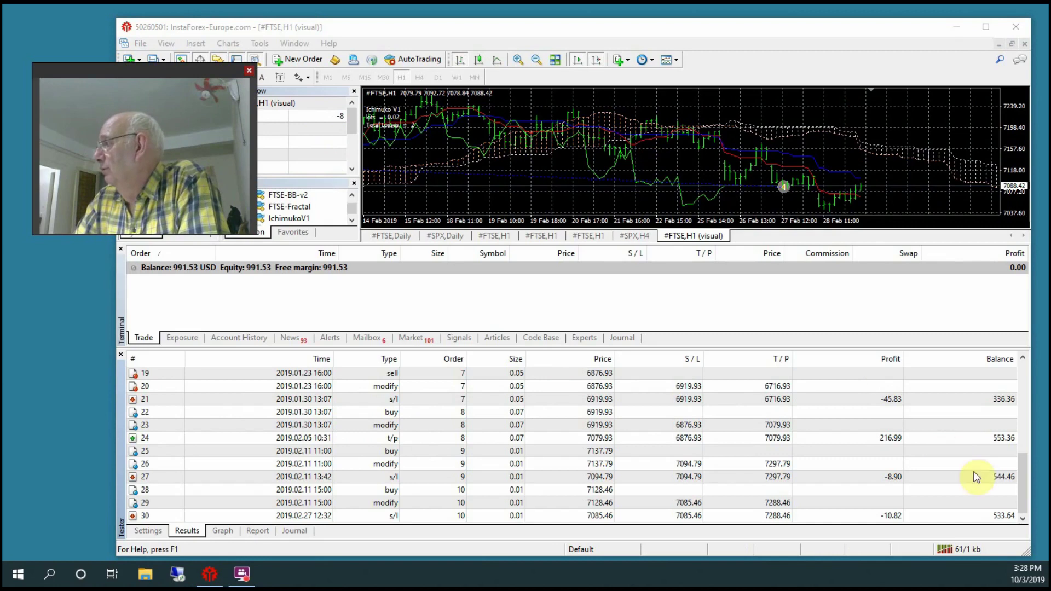
Review the IchimukoV1 backtest results from the first trade to the last, checking lot sizes, profits and balances
drag(1028, 486, 1033, 374)
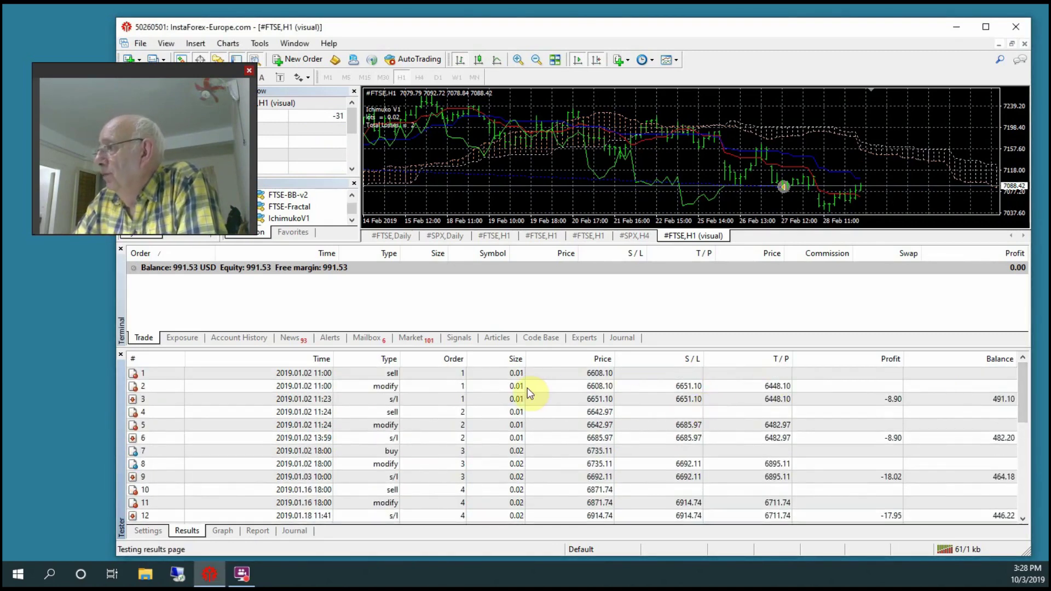
scroll(524, 399, down, 3)
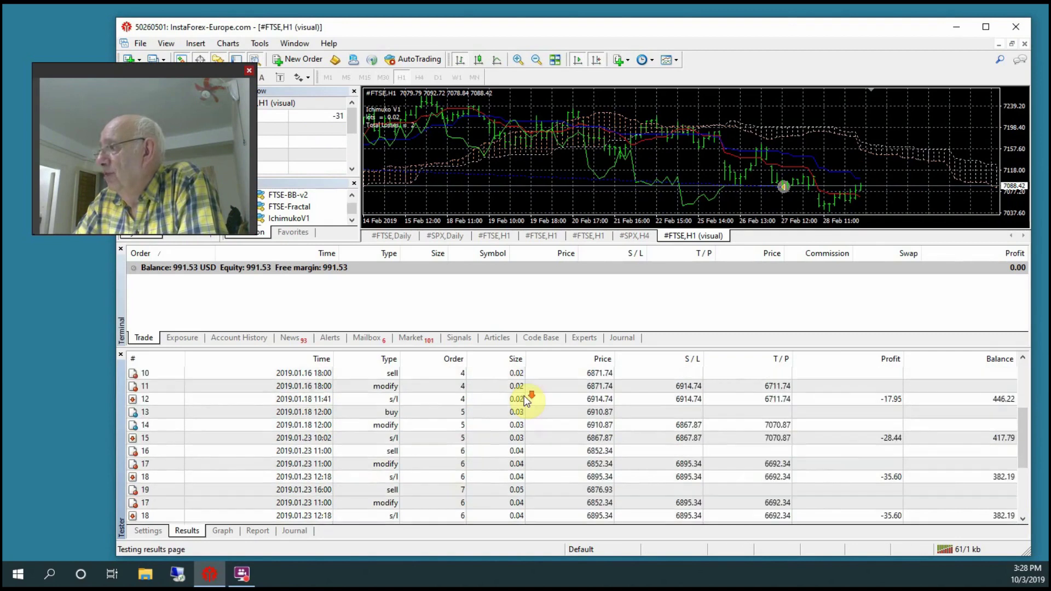
scroll(630, 464, down, 1)
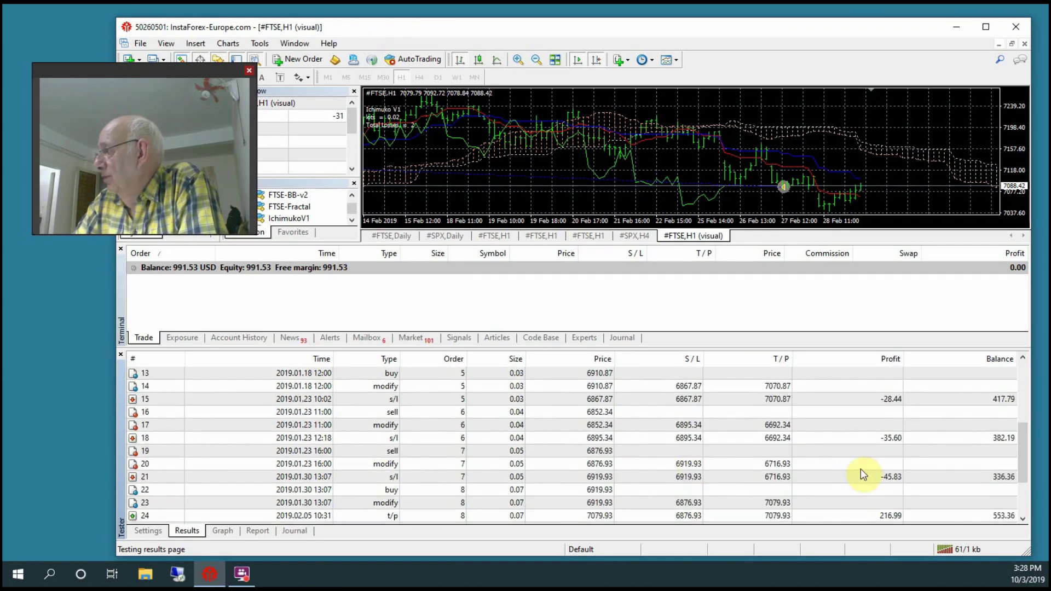
scroll(884, 438, down, 2)
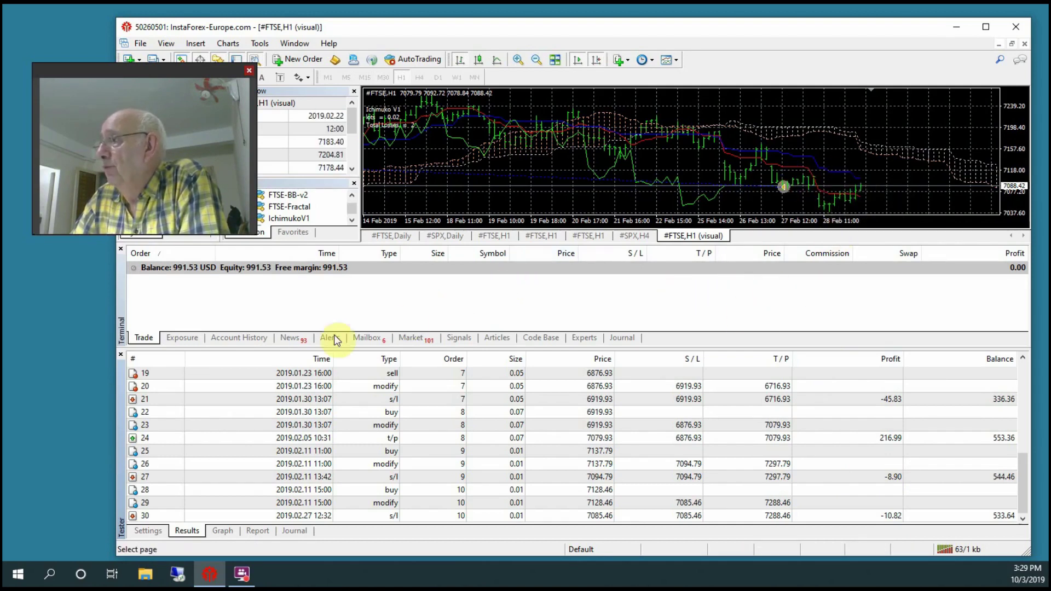
Close the Strategy Tester and the IchimukoV1 visual chart, and switch to the #FTSE H1 chart running FTSE-BB-v2
click(121, 356)
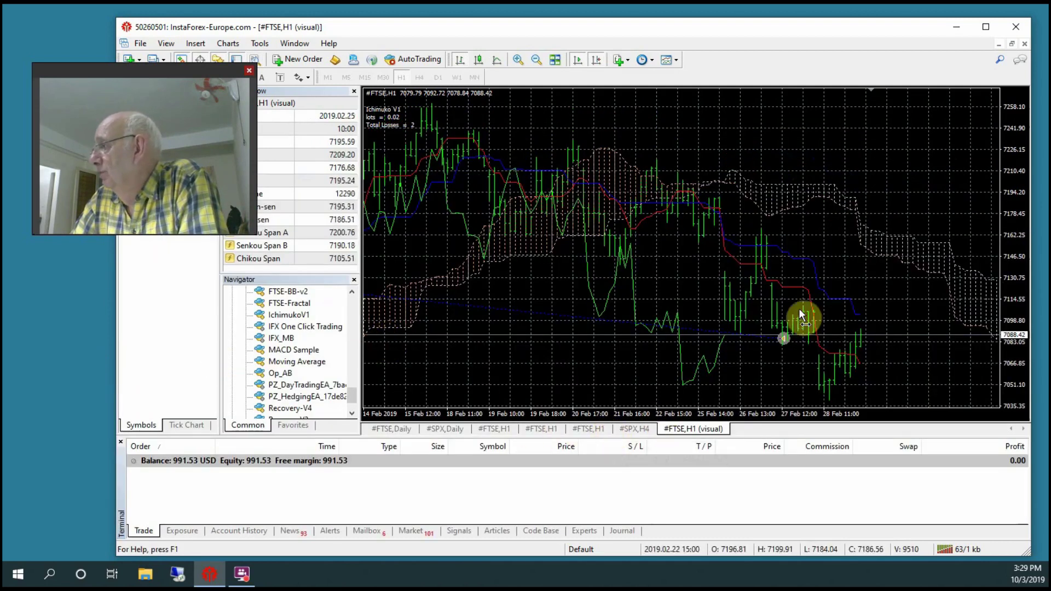
click(1025, 44)
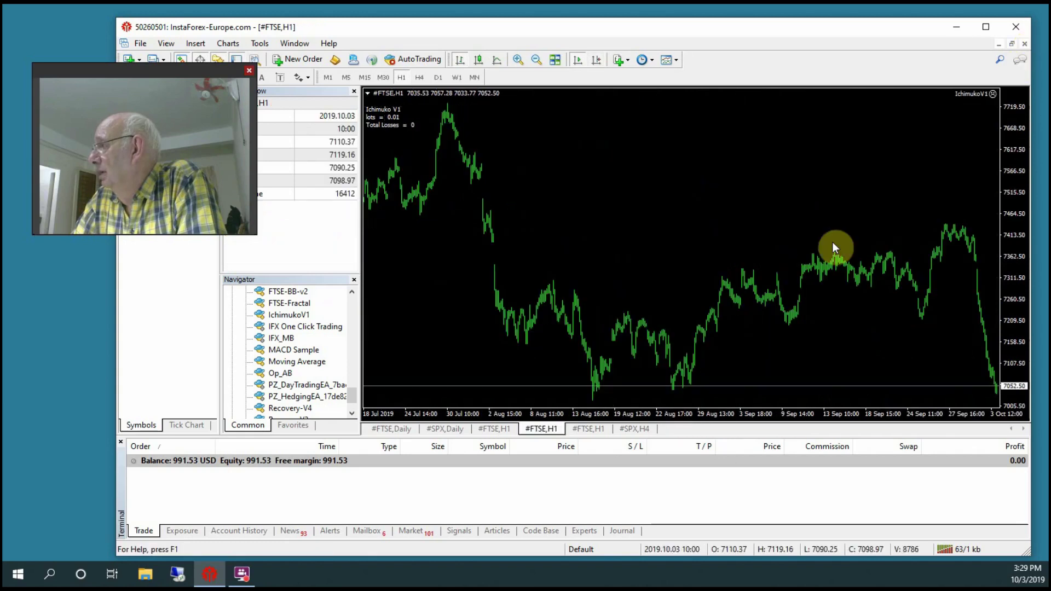
click(593, 429)
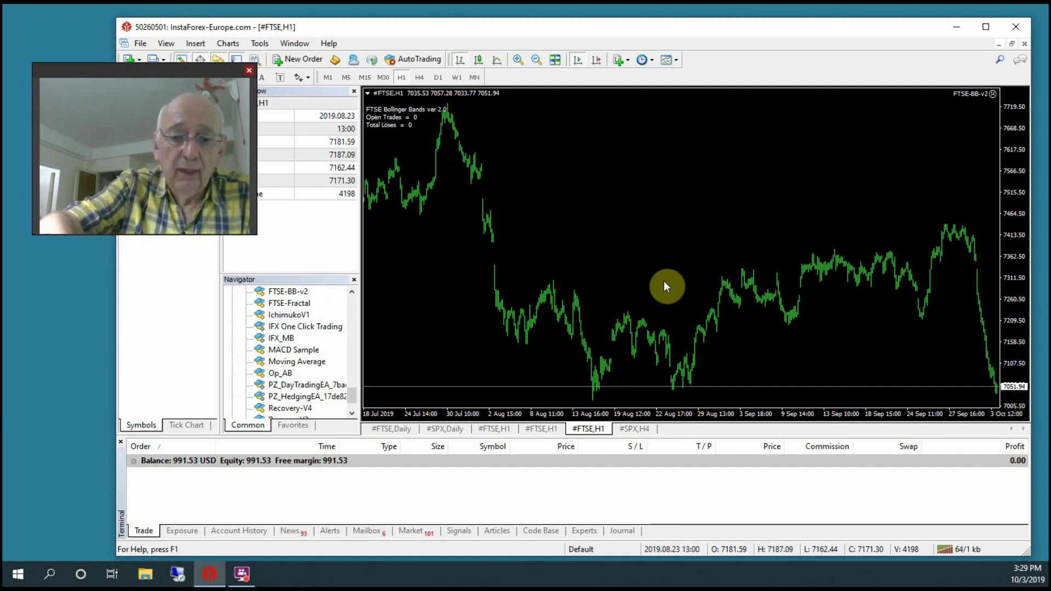
Reopen the Strategy Tester with FTSE-BB-v2.ex4 loaded and start its visual backtest on #FTSE H1 for 2019.01.01 to 2019.03.01
key(ctrl+r)
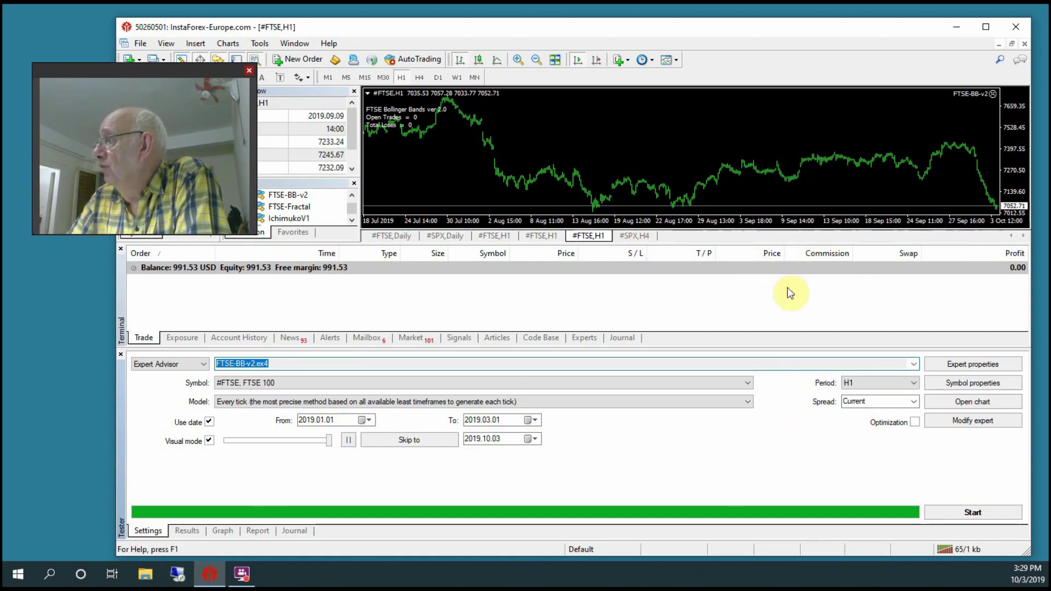
click(938, 511)
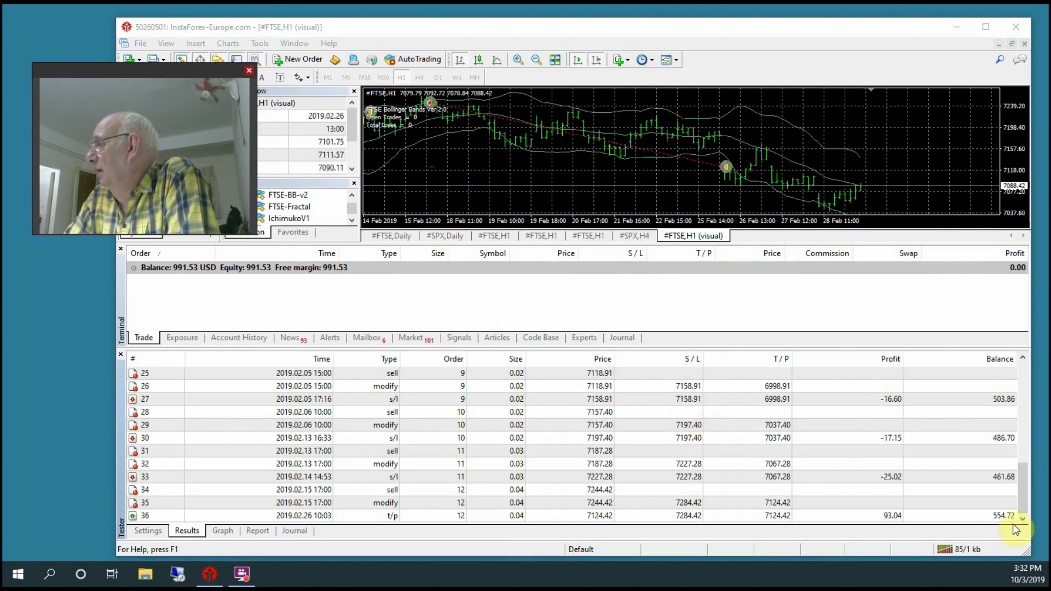
Review the FTSE-BB-v2 backtest results from the first trade to the last, checking lot sizes, profits and balances
drag(1019, 484, 1020, 376)
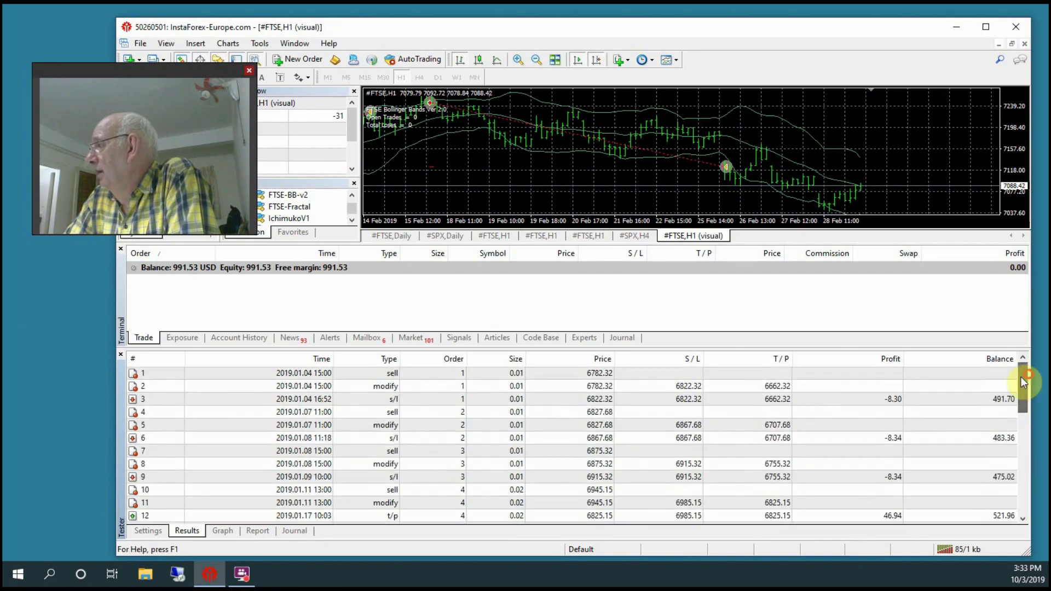
scroll(976, 429, down, 1)
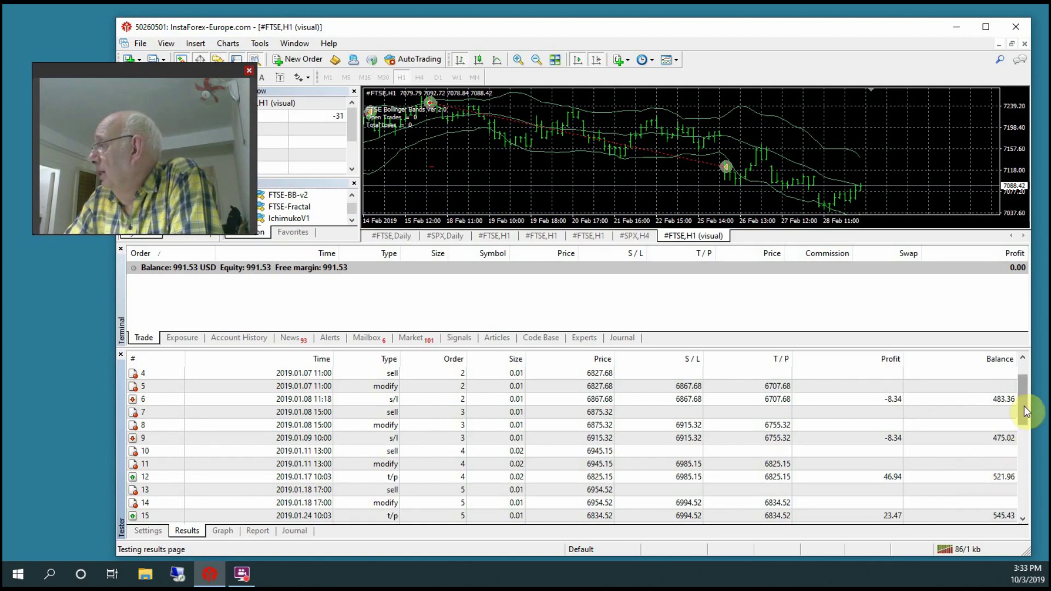
scroll(1025, 426, down, 3)
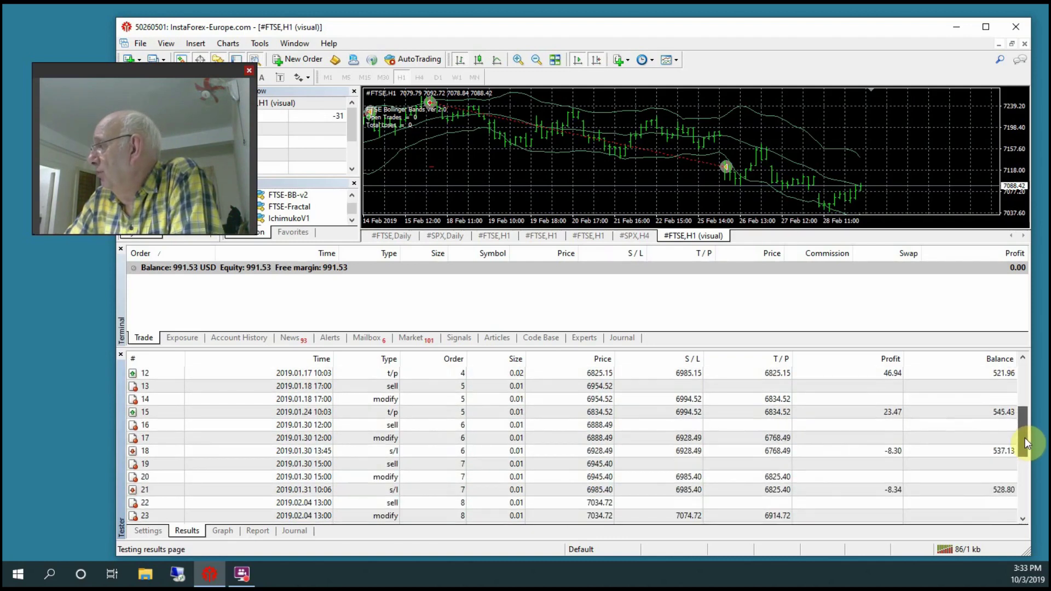
click(923, 415)
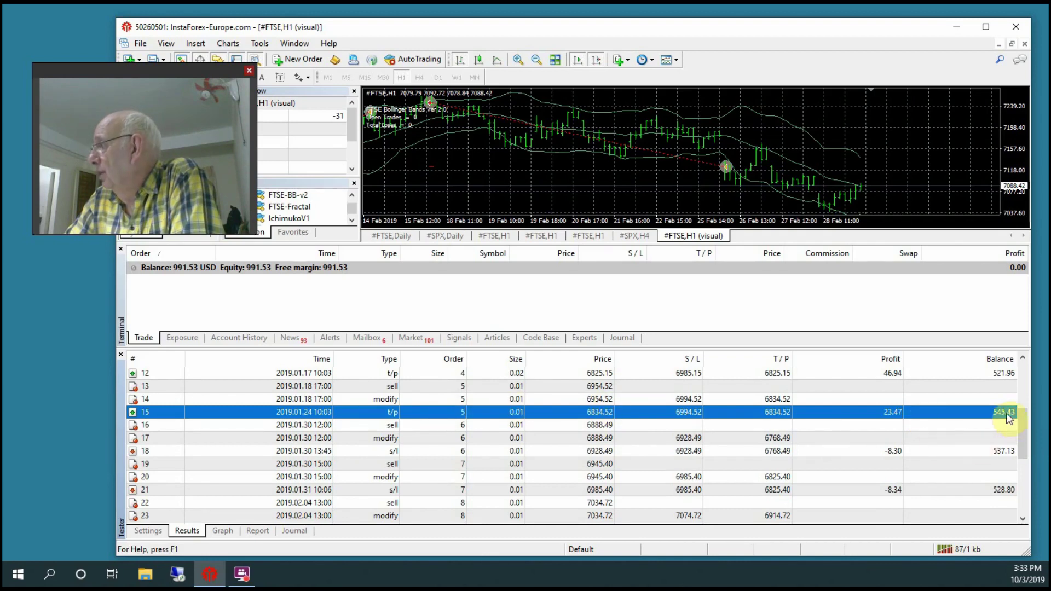
scroll(977, 486, down, 2)
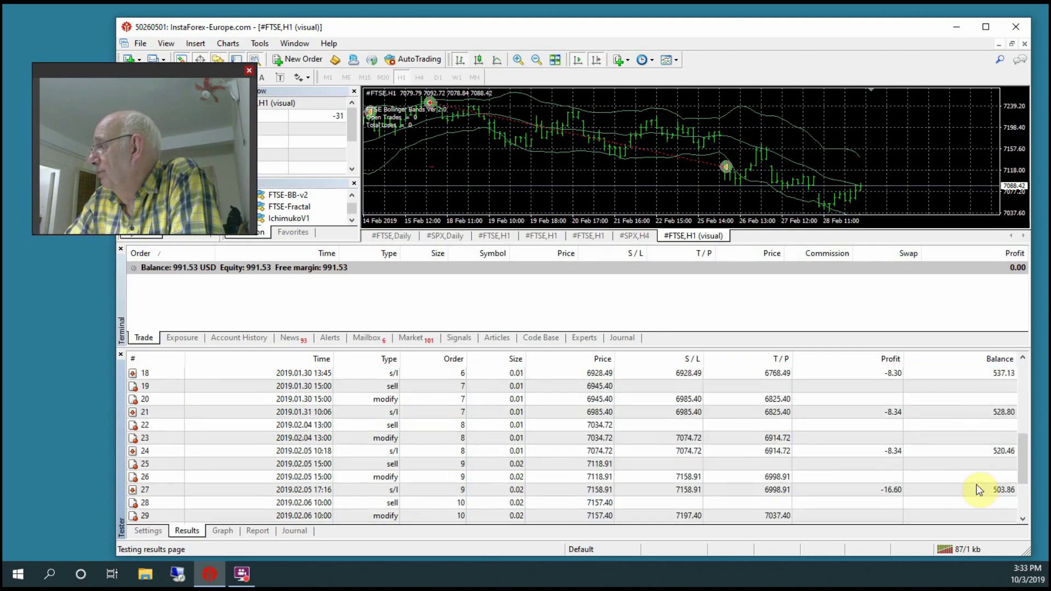
scroll(979, 490, down, 1)
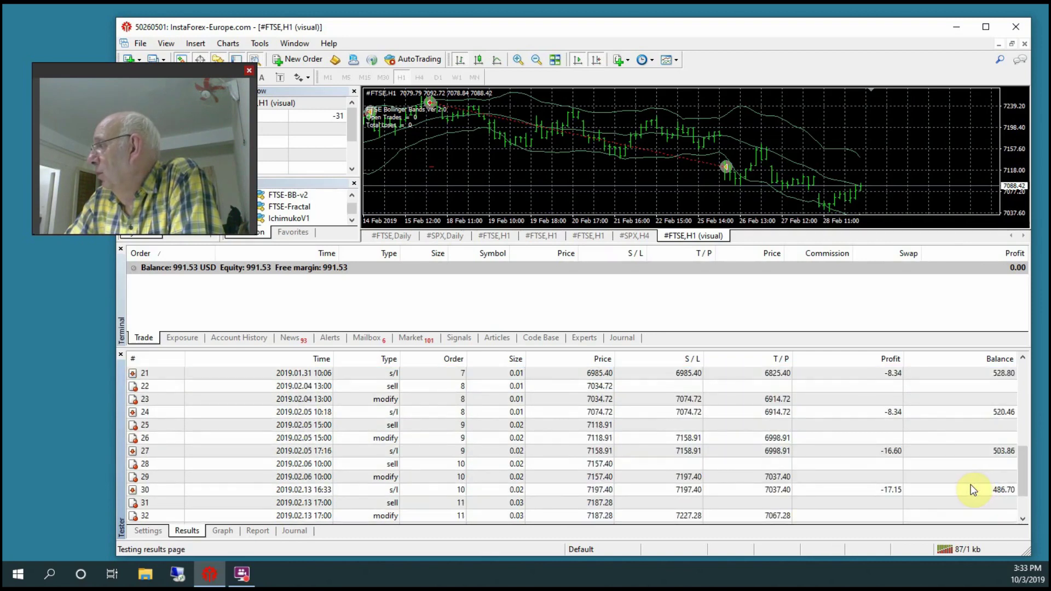
scroll(974, 490, down, 2)
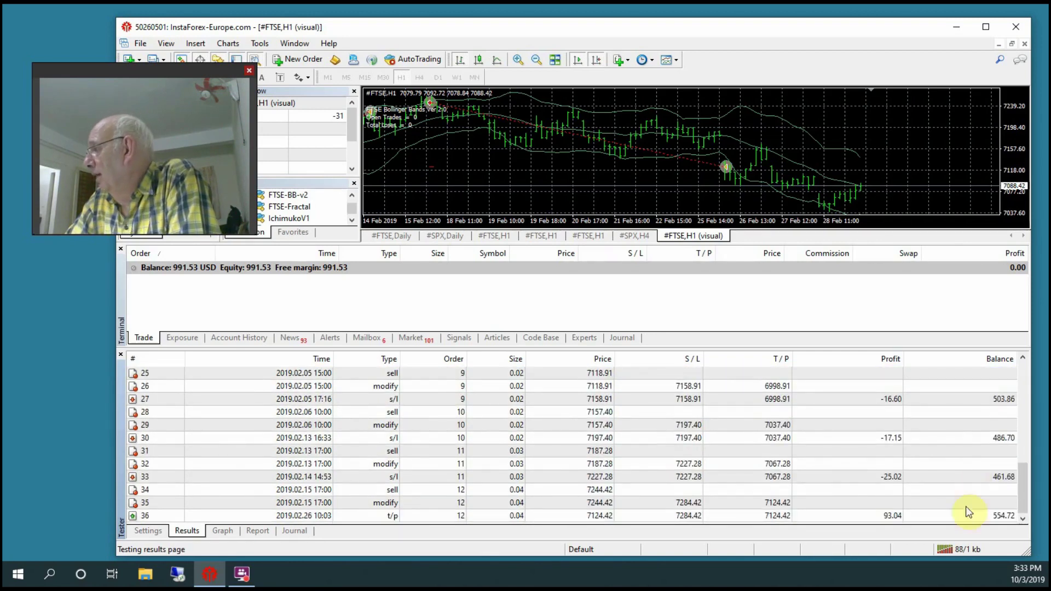
drag(1022, 486, 874, 517)
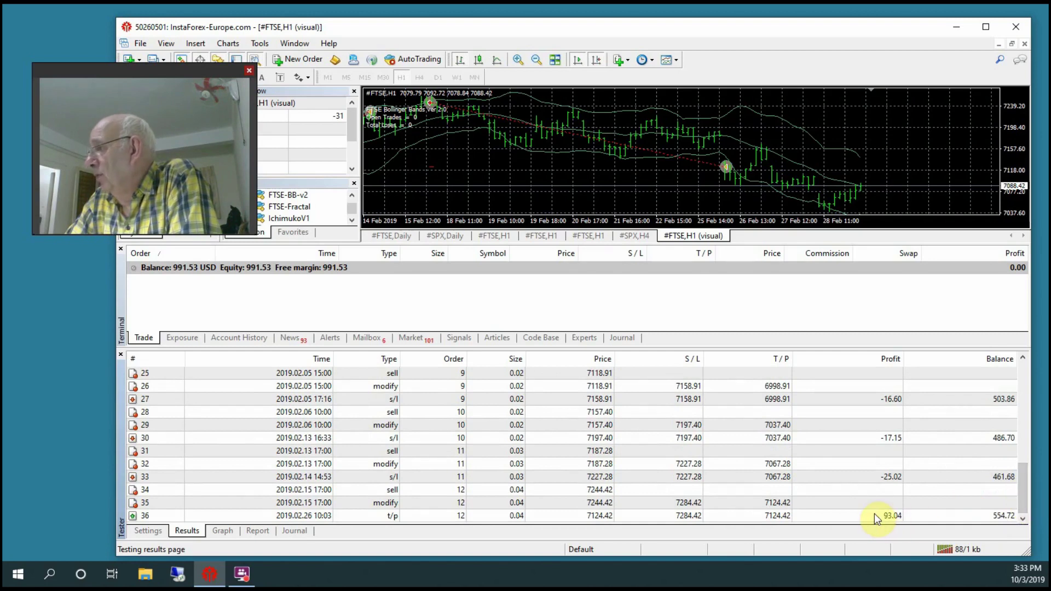